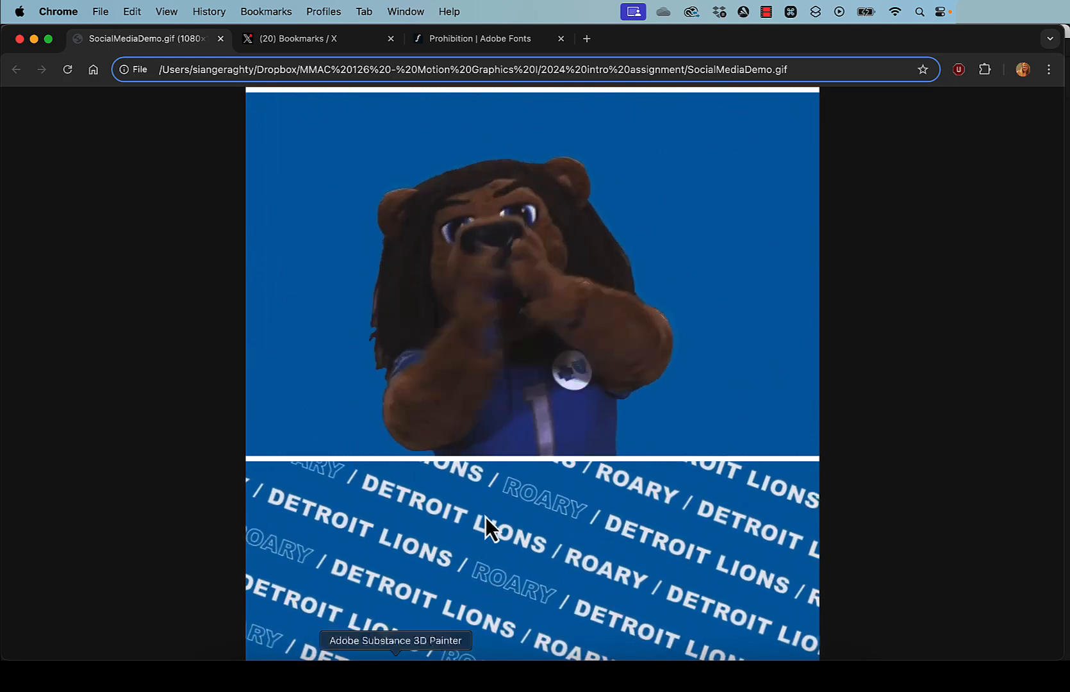
# Switch to After Effects and set the current time in SM_MainComp to 0:00:00:06, with about three seconds of timeline shown
pyautogui.click(271, 663)
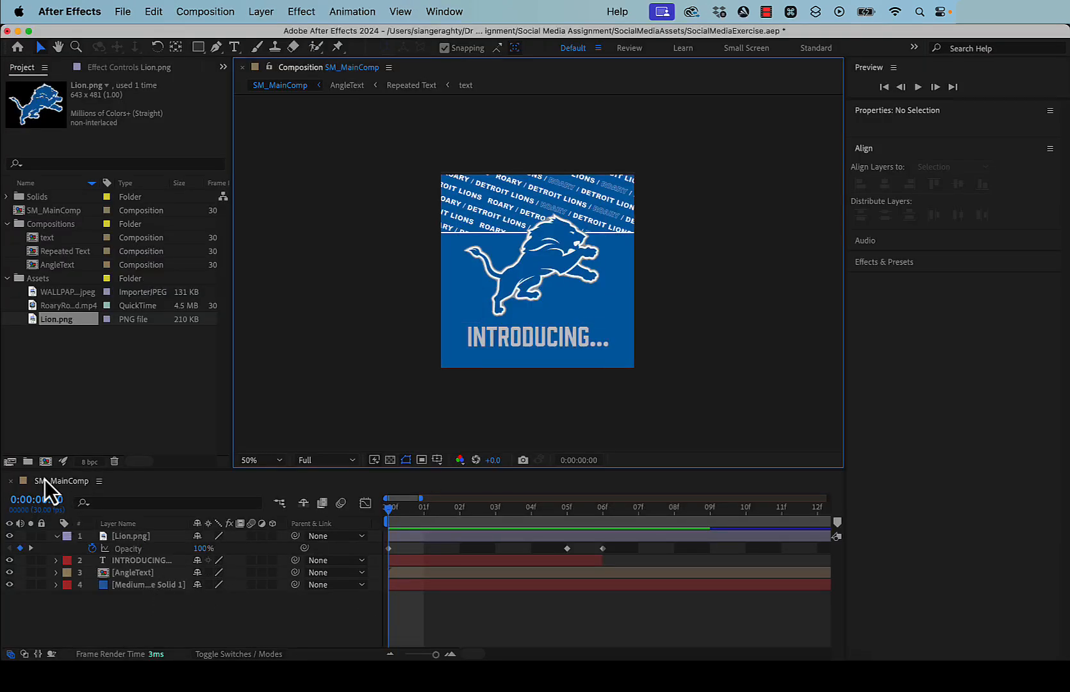
pyautogui.click(258, 631)
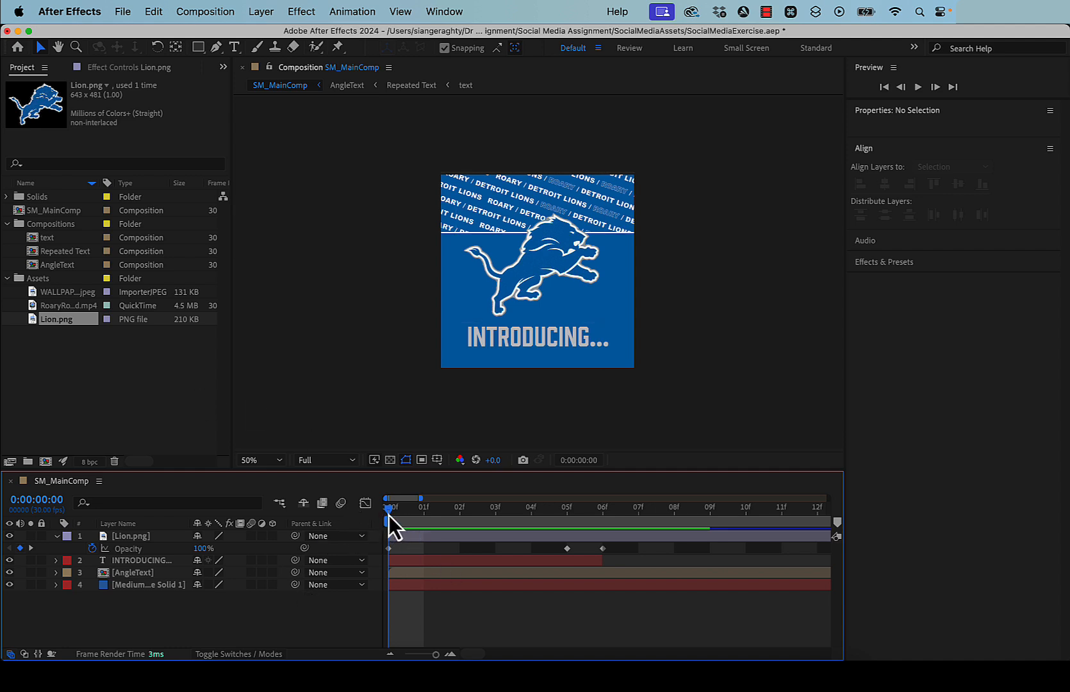
pyautogui.moveTo(390, 515); pyautogui.dragTo(600, 552)
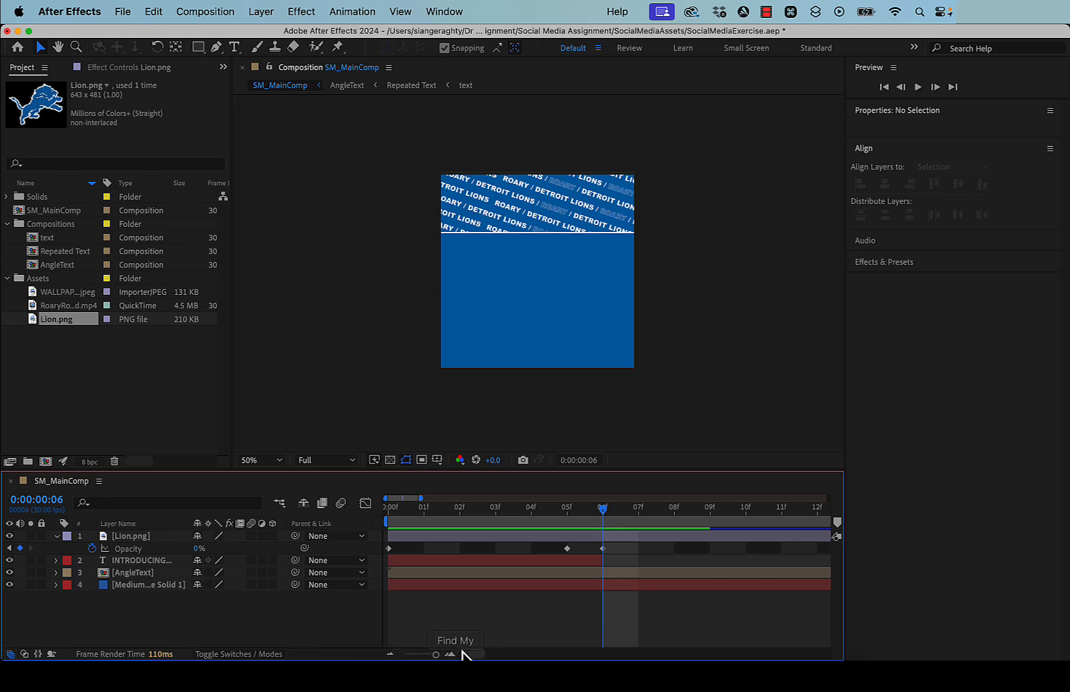
pyautogui.moveTo(437, 654); pyautogui.dragTo(405, 655)
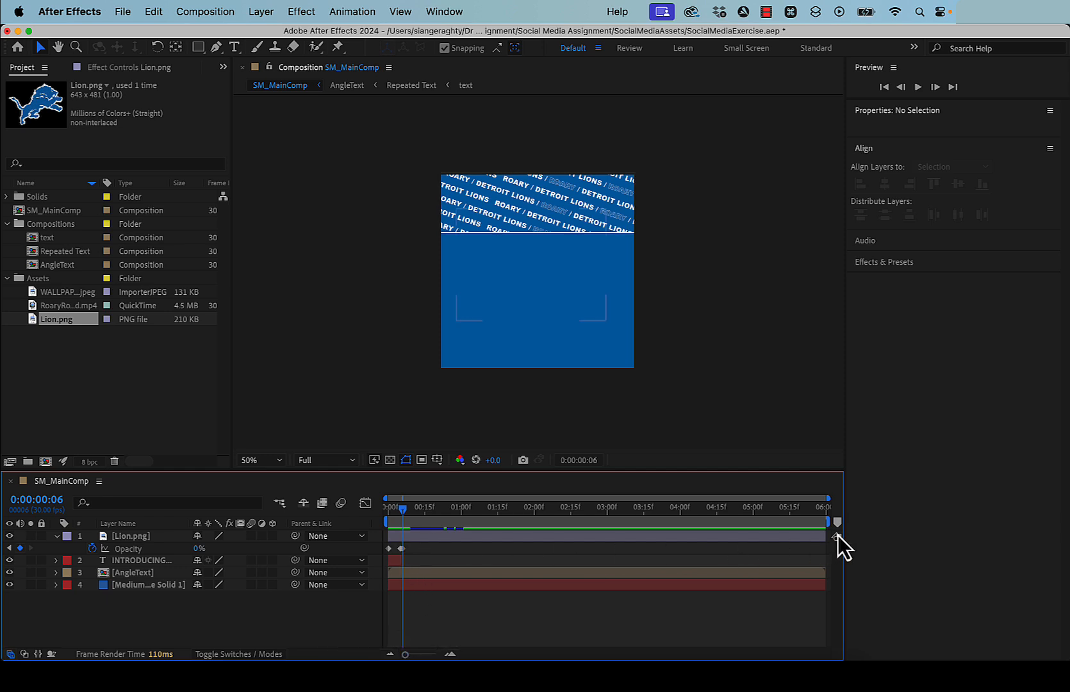
pyautogui.moveTo(406, 655)
pyautogui.mouseDown()
pyautogui.moveTo(433, 655)
pyautogui.moveTo(423, 655)
pyautogui.mouseUp()
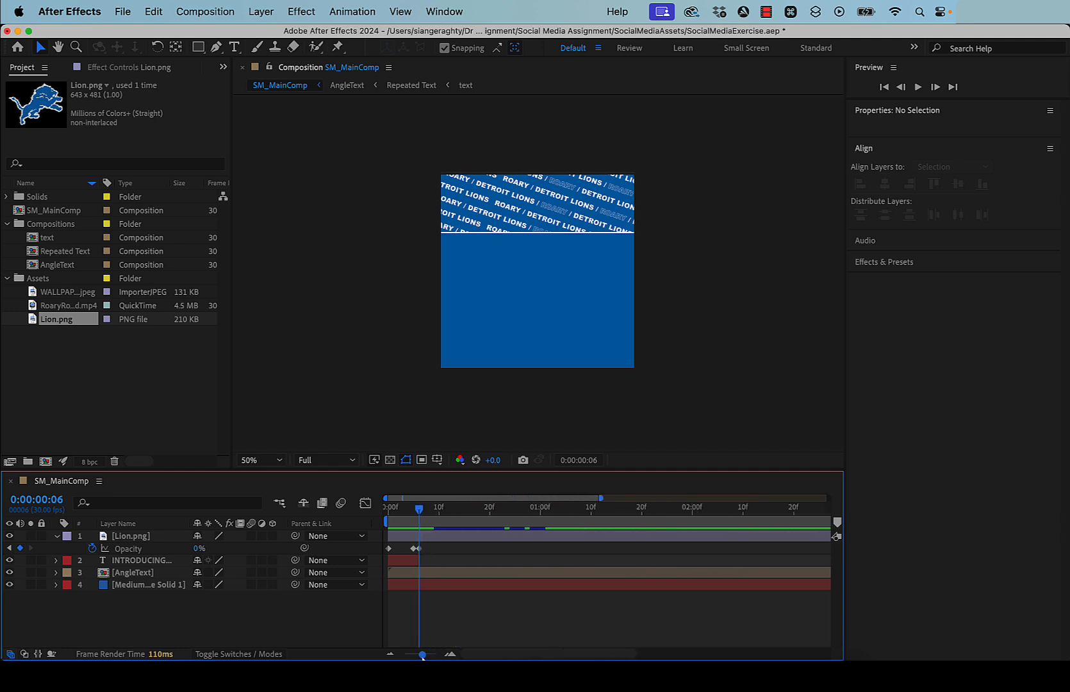
# Collapse the Lion.png layer's properties in the timeline and deselect all layers
pyautogui.click(143, 539)
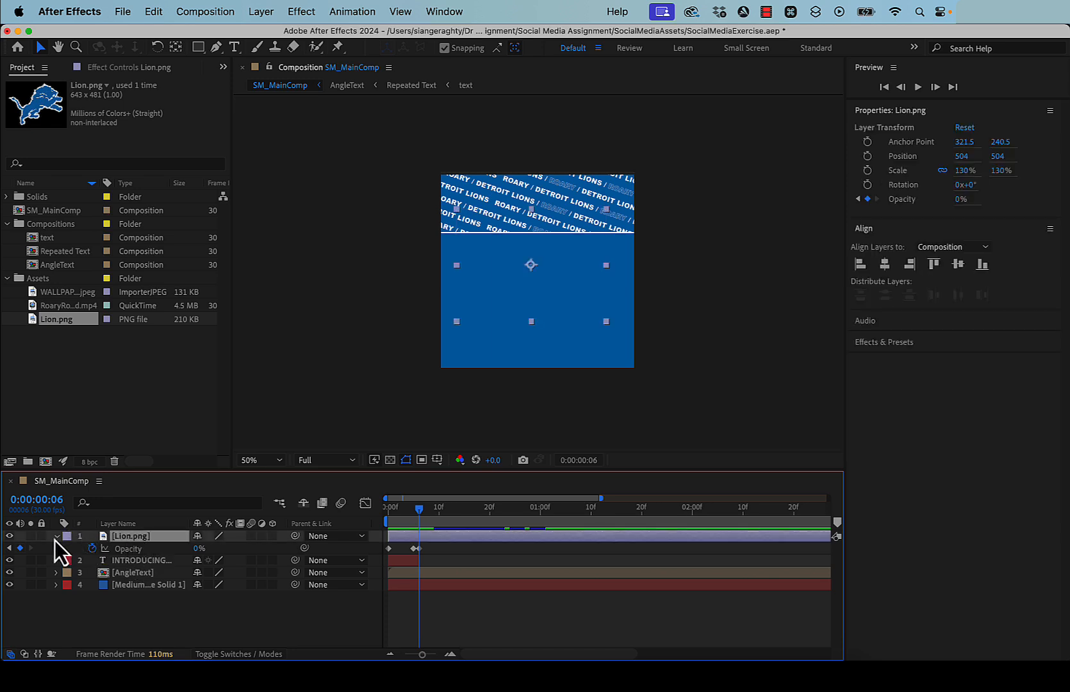
pyautogui.click(57, 536)
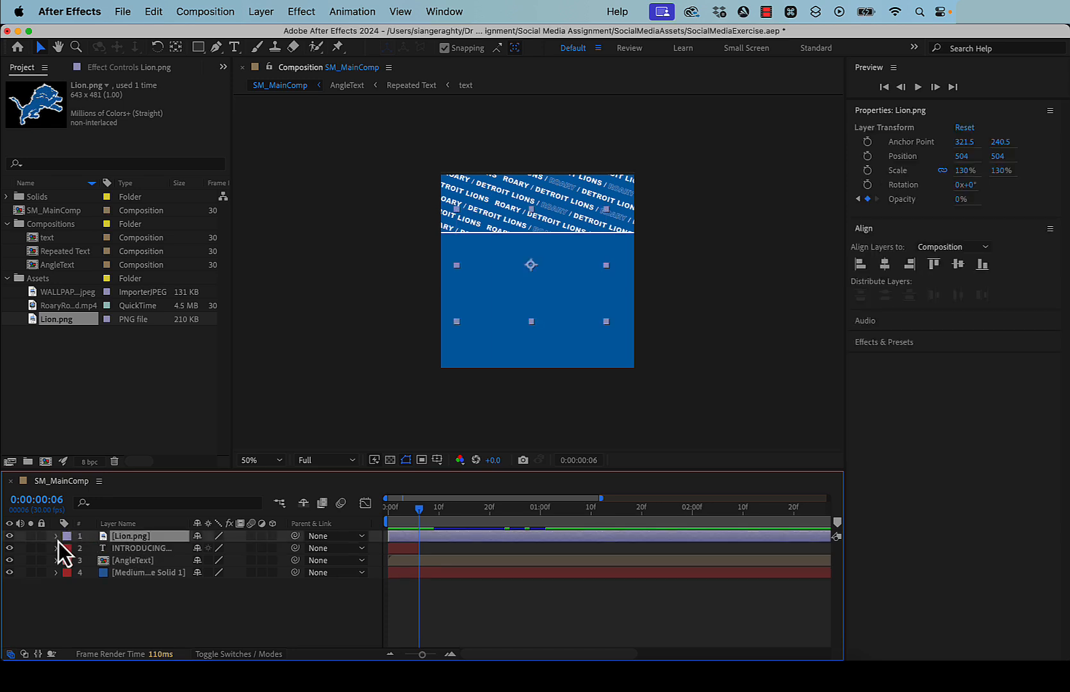
pyautogui.click(154, 587)
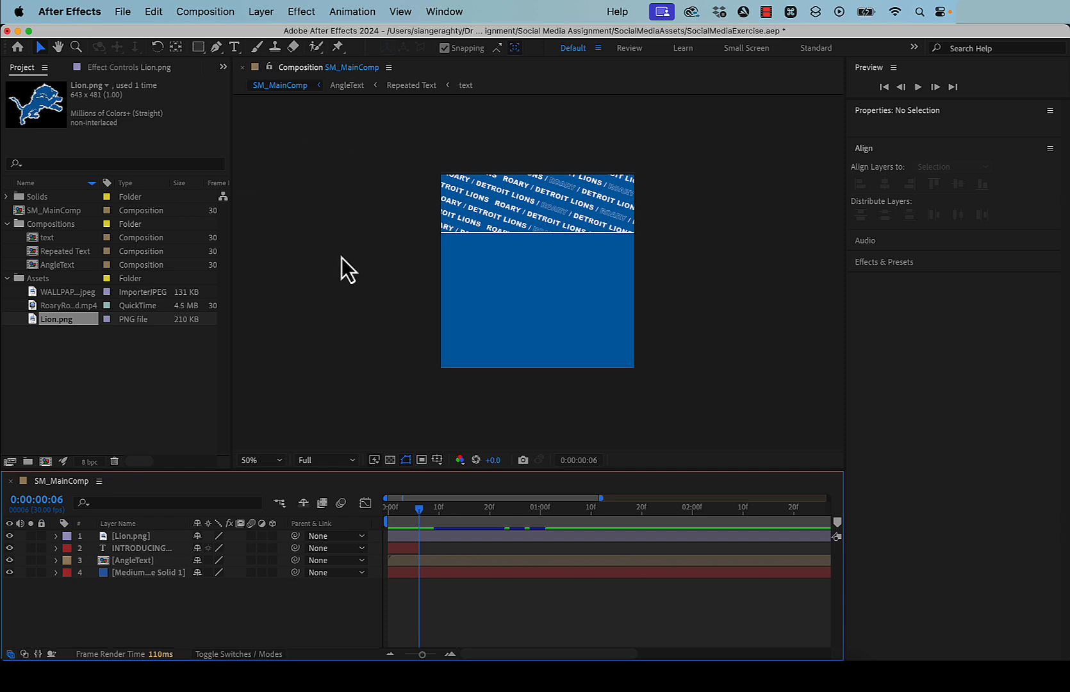
# Add a text layer reading "LIONS" and "MASCOT" on two lines in the blue area below the patterned band
pyautogui.click(234, 46)
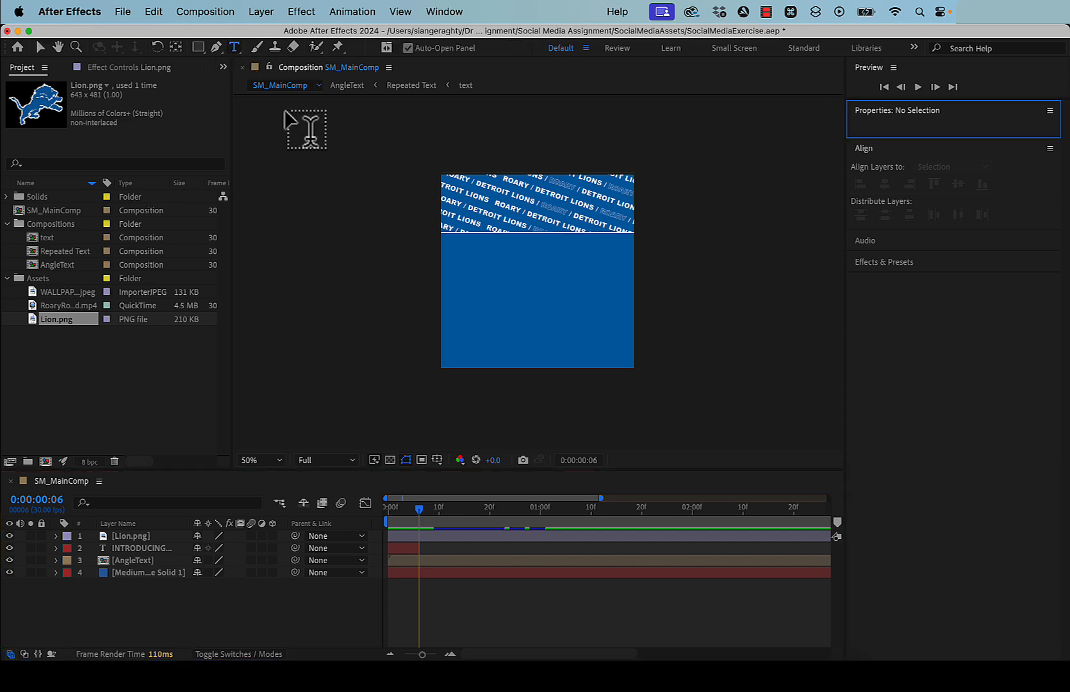
pyautogui.click(466, 265)
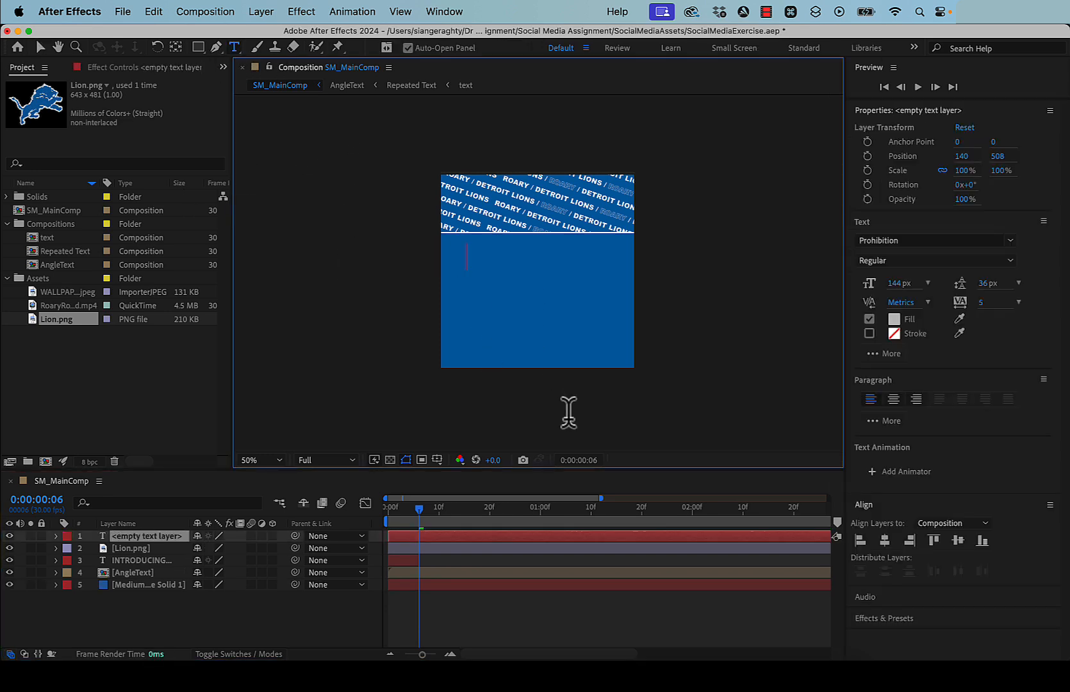
pyautogui.write('LI')
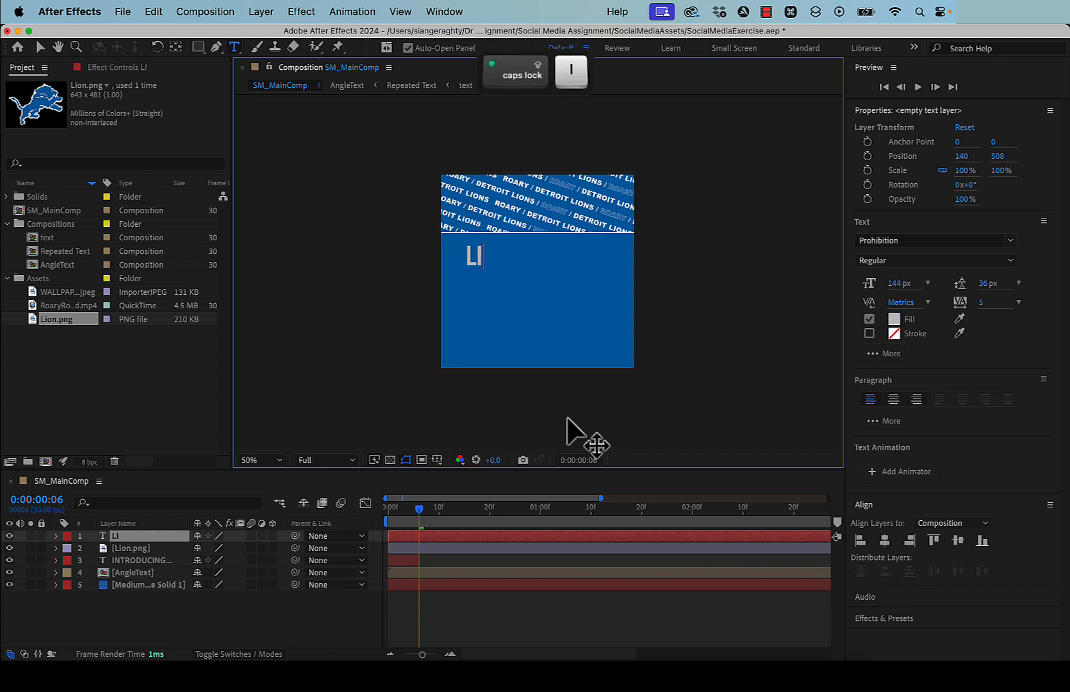
pyautogui.write('ONS')
pyautogui.press('Return')
pyautogui.write('MAS')
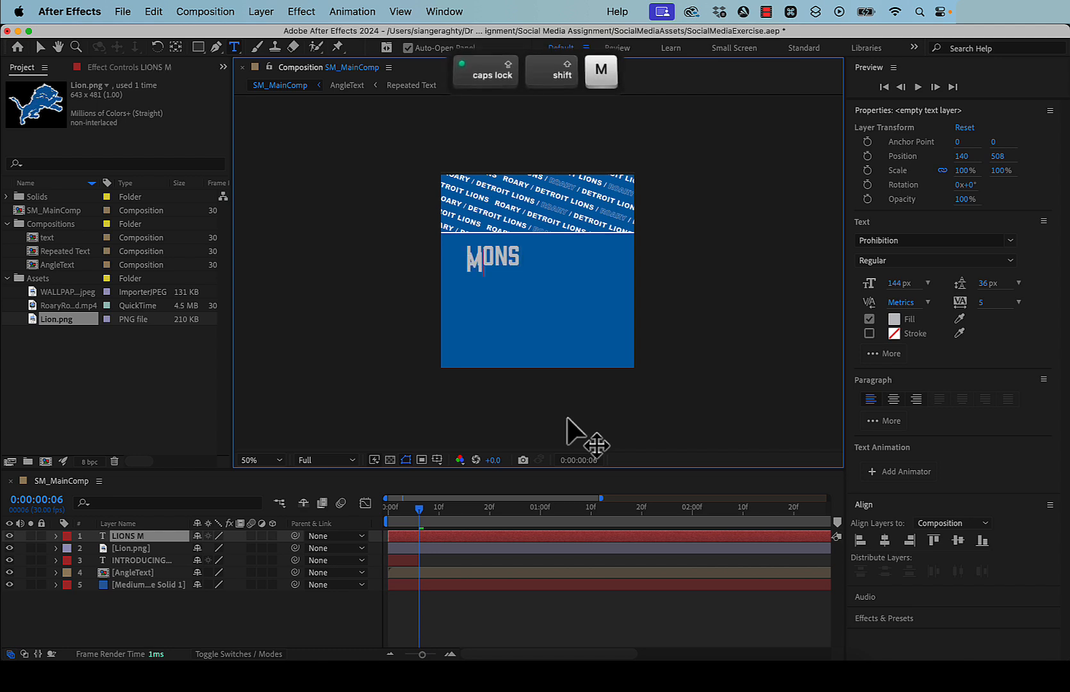
pyautogui.write('COT')
pyautogui.press('BackSpace')
pyautogui.press('BackSpace')
pyautogui.press('BackSpace')
pyautogui.press('BackSpace')
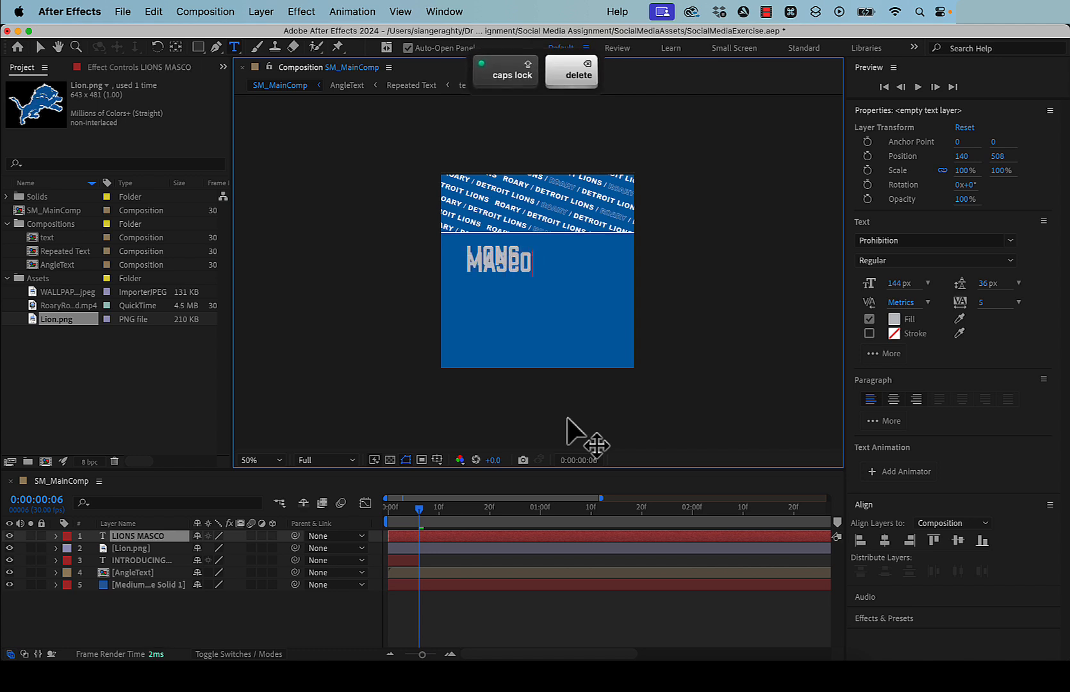
pyautogui.press('BackSpace')
pyautogui.press('BackSpace')
pyautogui.write('MASCOT')
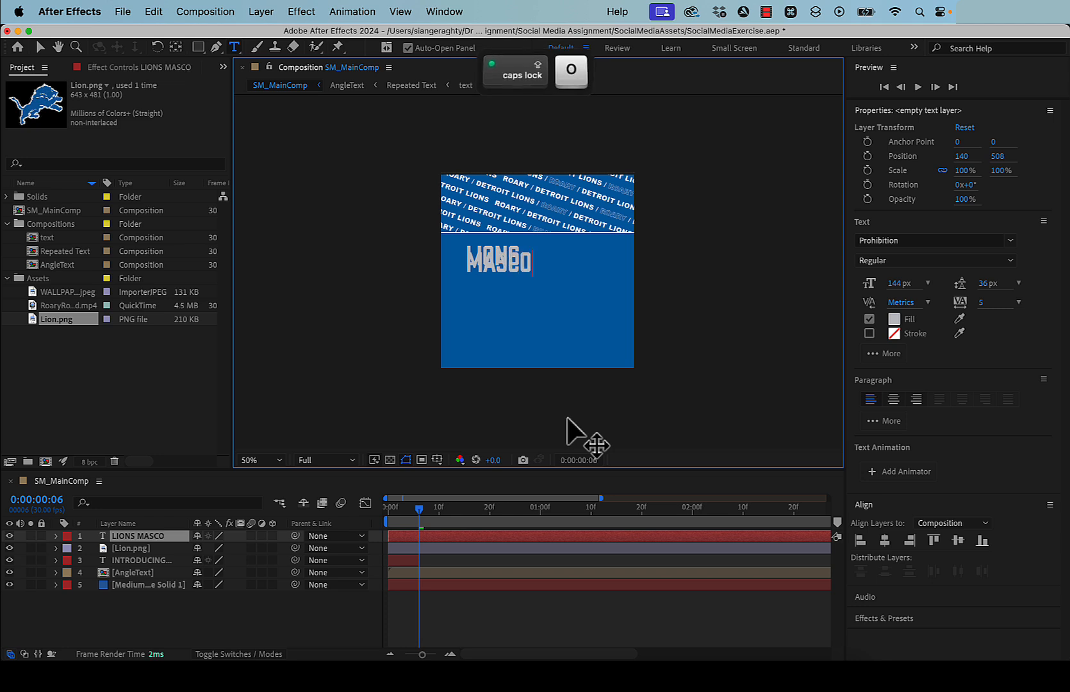
# Set the leading of all the LIONS MASCOT text to 130 px
pyautogui.press('super+a')
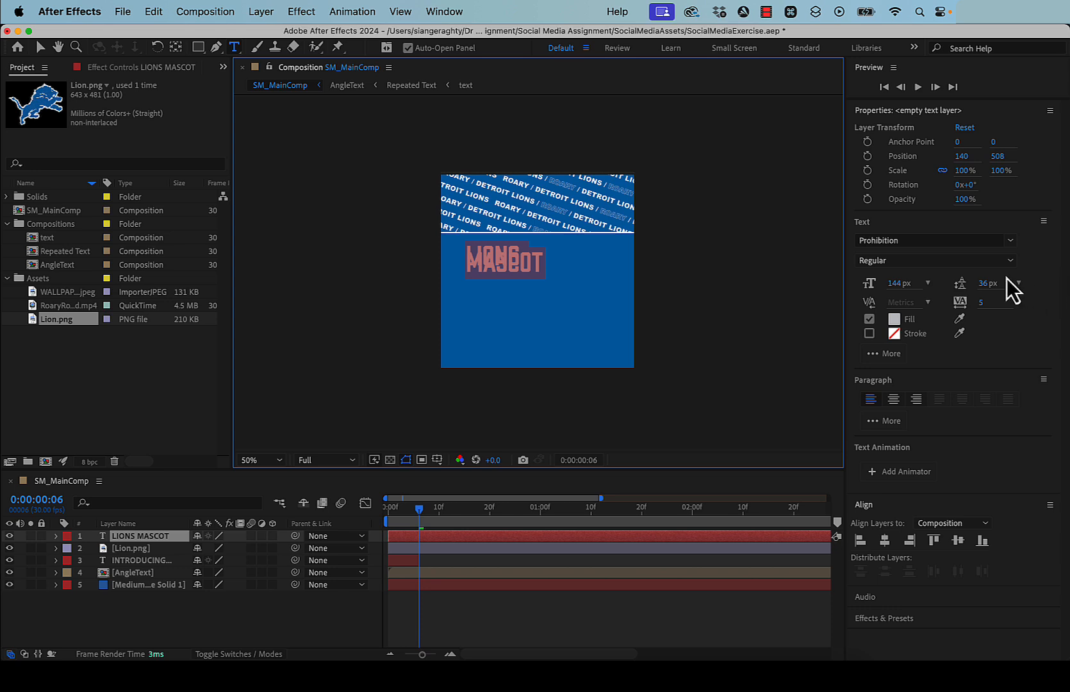
pyautogui.click(988, 282)
pyautogui.moveTo(988, 283)
pyautogui.mouseDown()
pyautogui.moveTo(1025, 280)
pyautogui.moveTo(986, 289)
pyautogui.moveTo(1000, 287)
pyautogui.mouseUp()
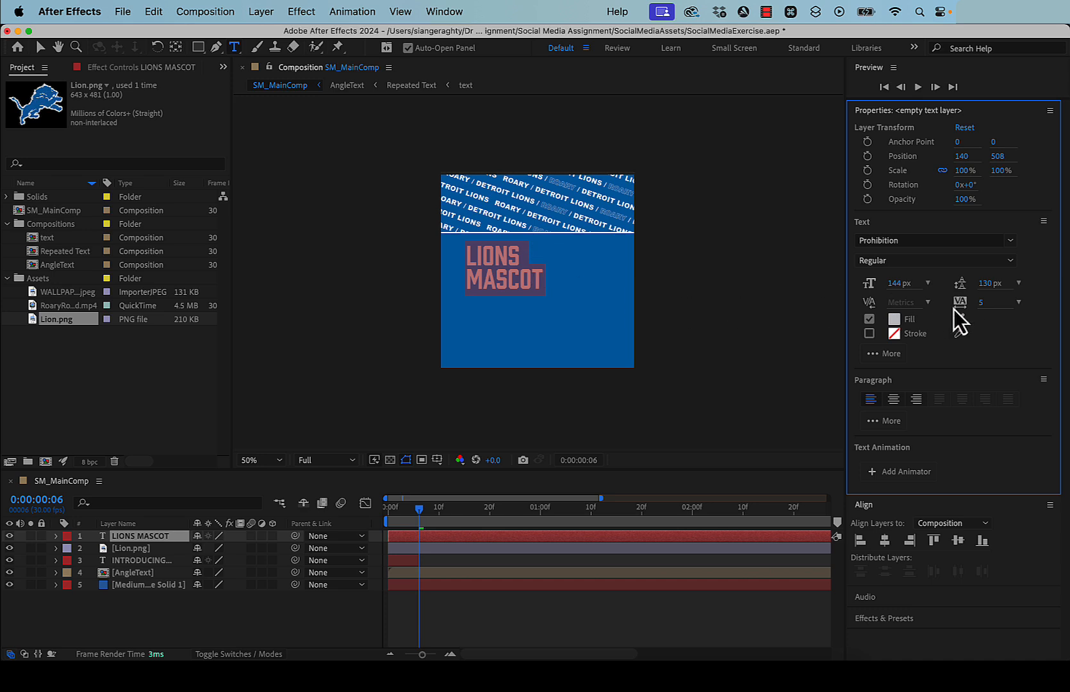
pyautogui.click(982, 285)
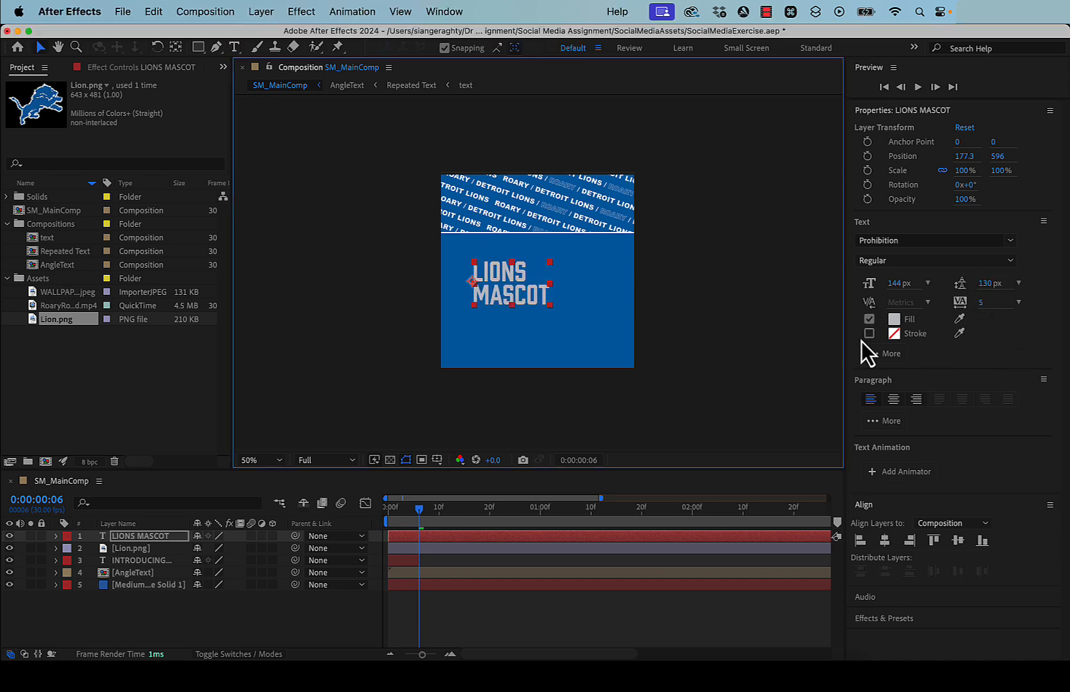
# Center-align the LIONS MASCOT paragraph and place the layer horizontally centered in the composition, at a Y position of about 640
pyautogui.click(893, 399)
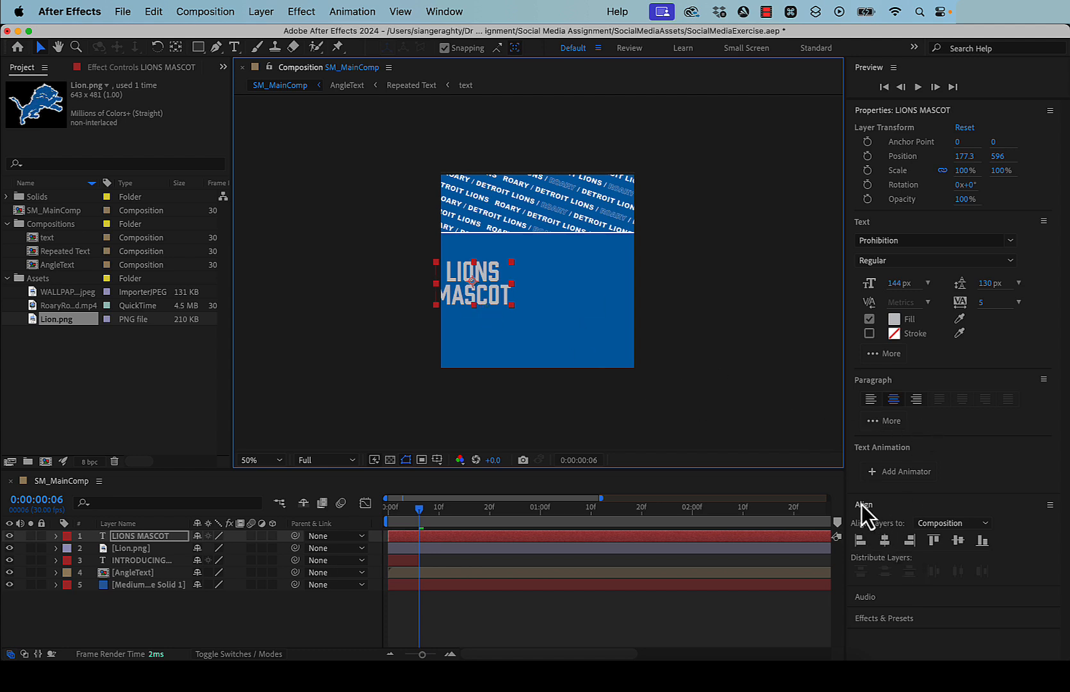
pyautogui.click(885, 540)
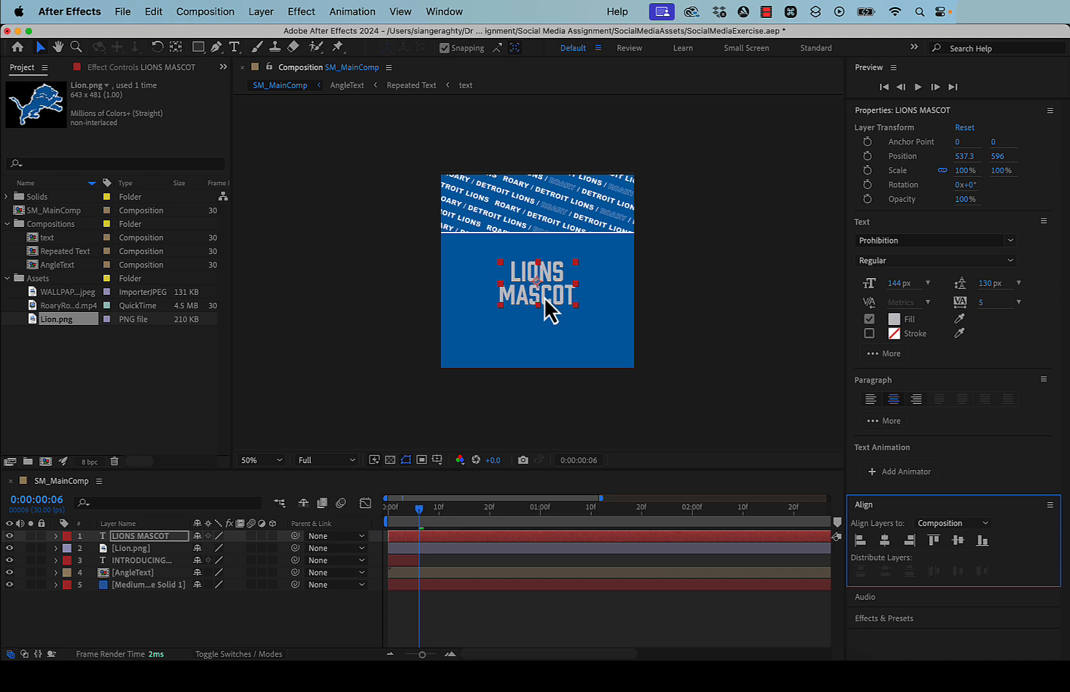
pyautogui.moveTo(542, 294); pyautogui.dragTo(545, 312)
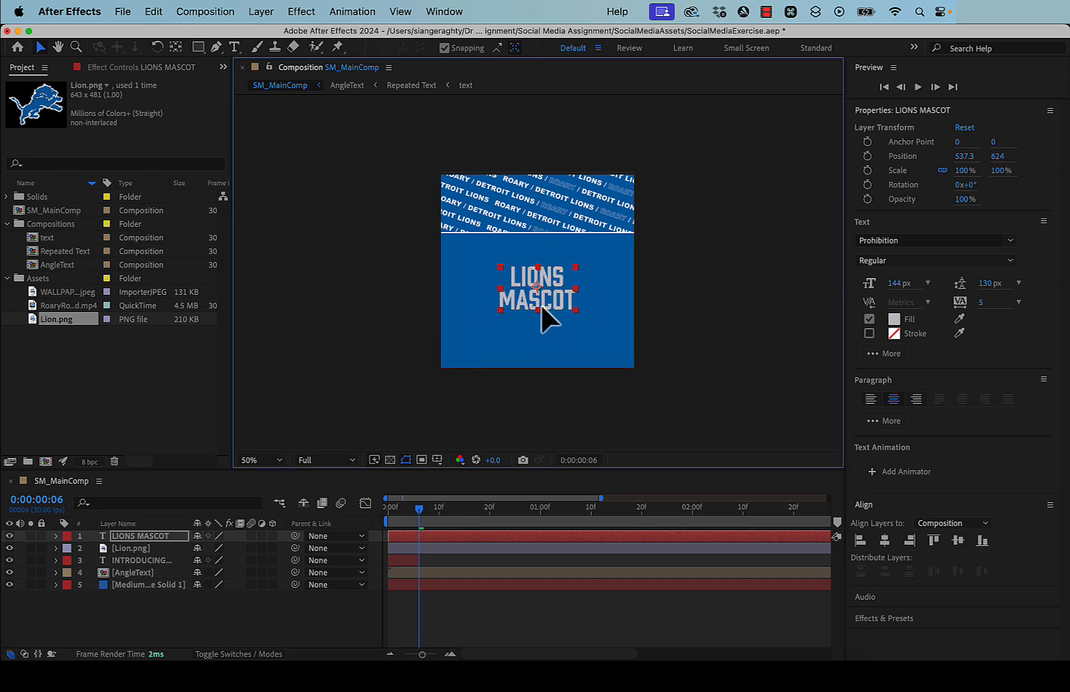
pyautogui.moveTo(541, 307); pyautogui.dragTo(542, 309)
pyautogui.click(641, 355)
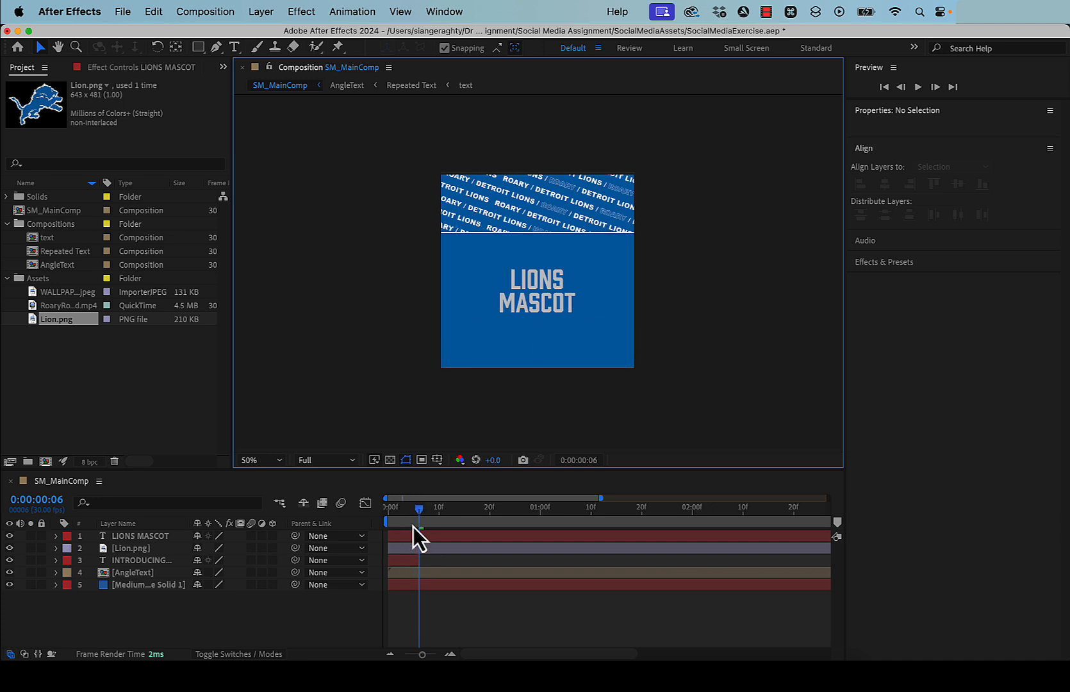
# Trim the start of the LIONS MASCOT layer to the current time at frame 6
pyautogui.click(134, 536)
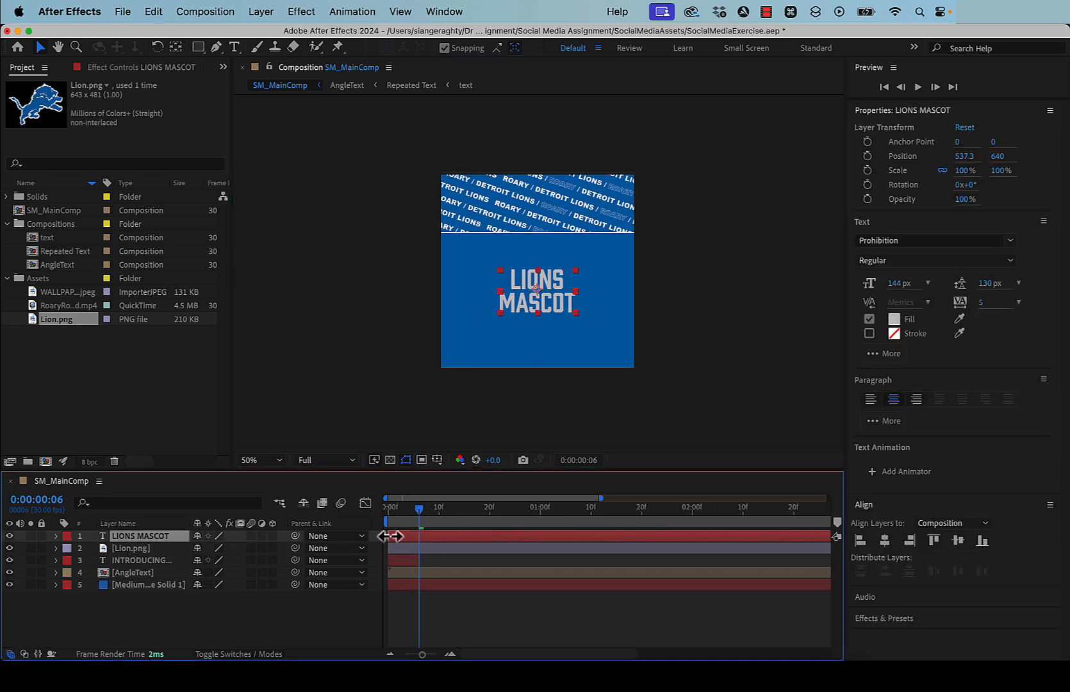
pyautogui.moveTo(405, 535); pyautogui.dragTo(419, 536)
pyautogui.moveTo(419, 536); pyautogui.dragTo(378, 536)
pyautogui.press('super+z')
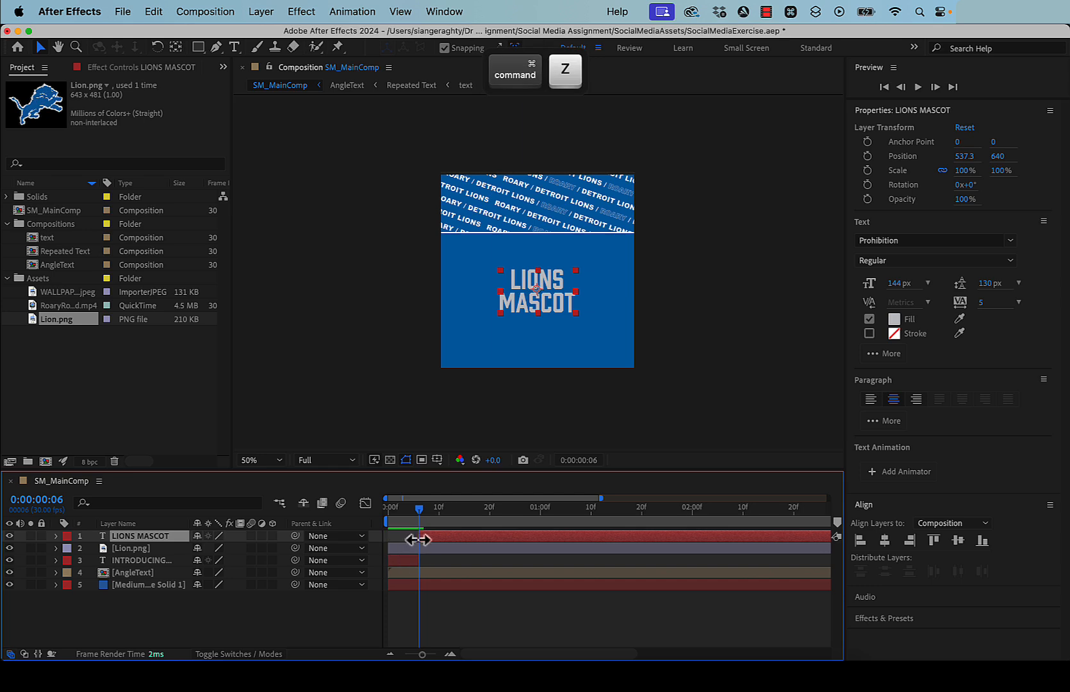
pyautogui.moveTo(406, 537); pyautogui.dragTo(387, 539)
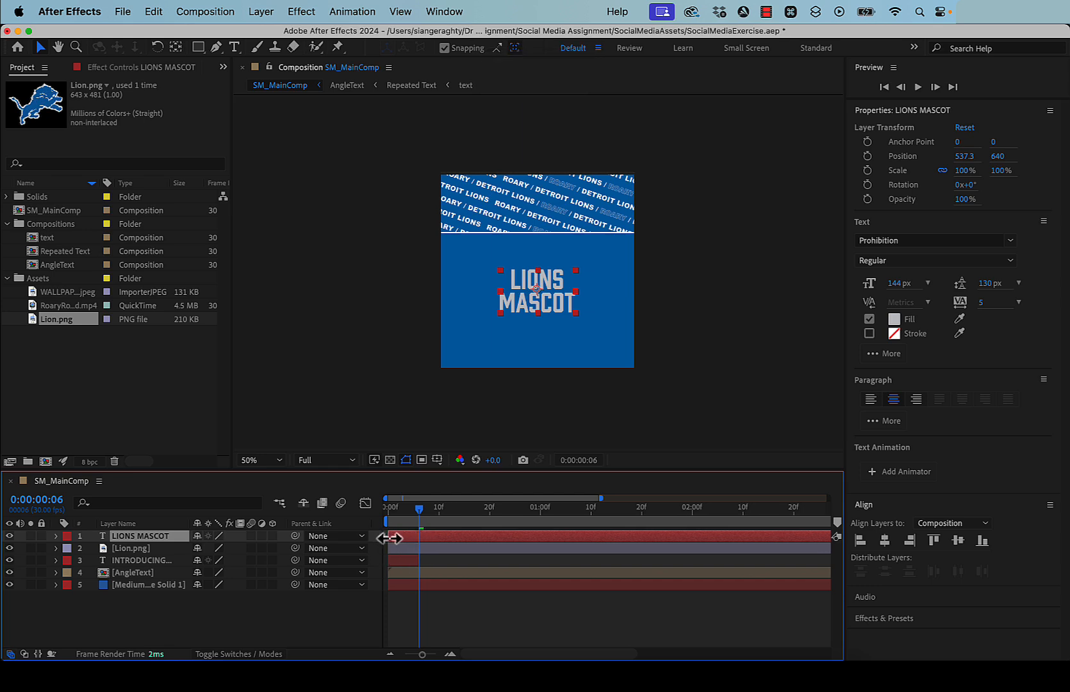
pyautogui.moveTo(390, 539); pyautogui.dragTo(419, 542)
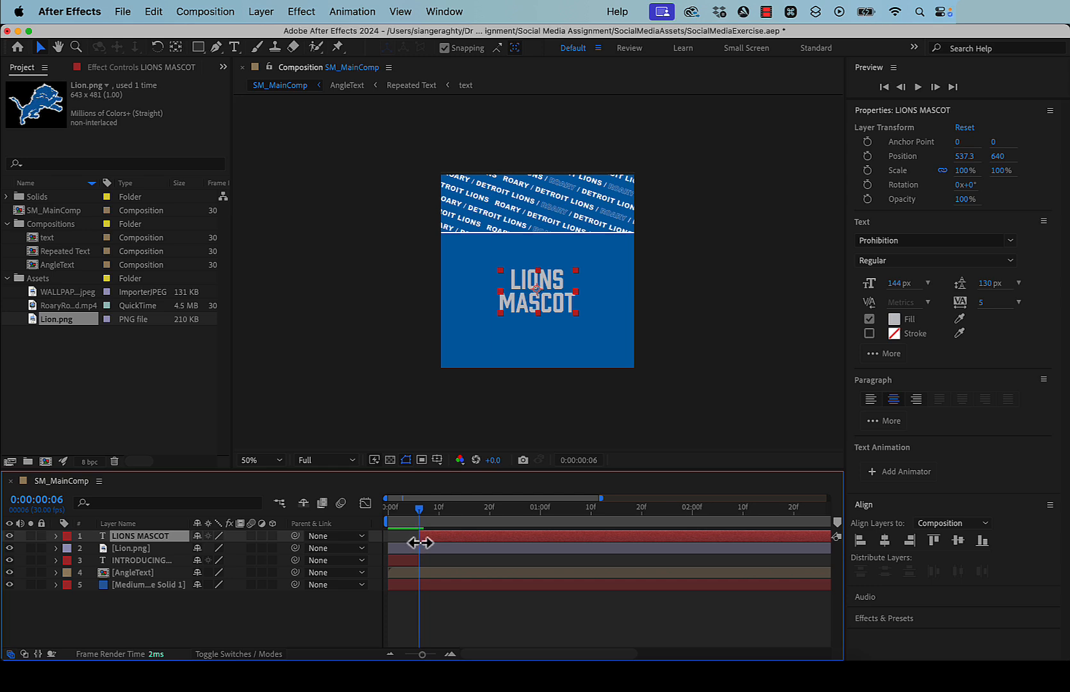
pyautogui.click(159, 12)
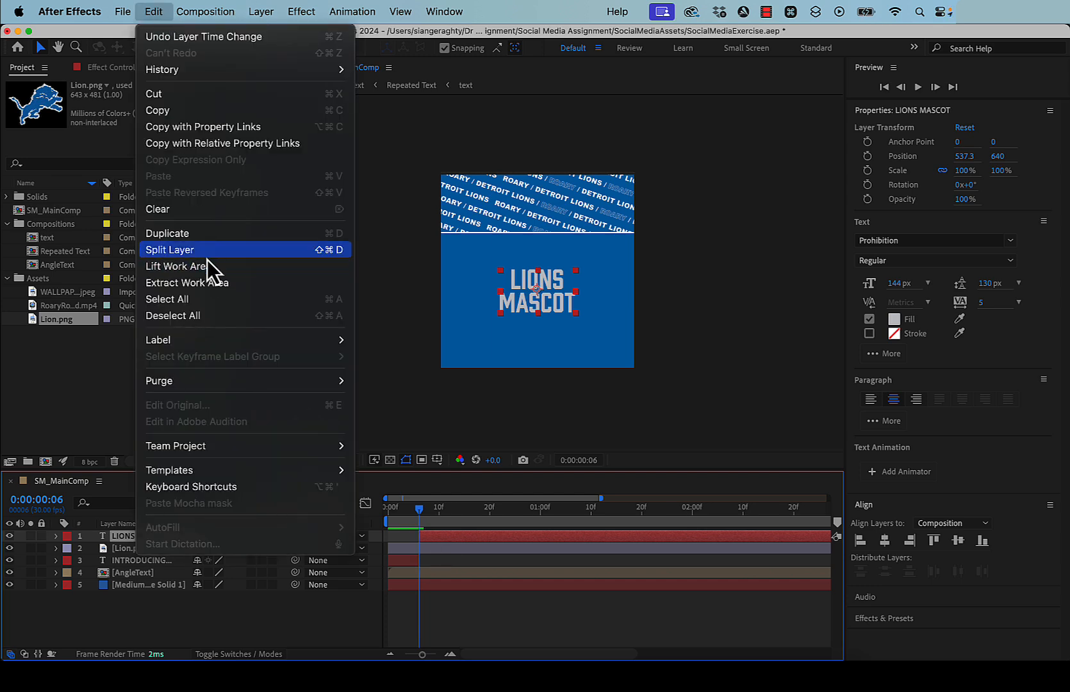
pyautogui.click(401, 542)
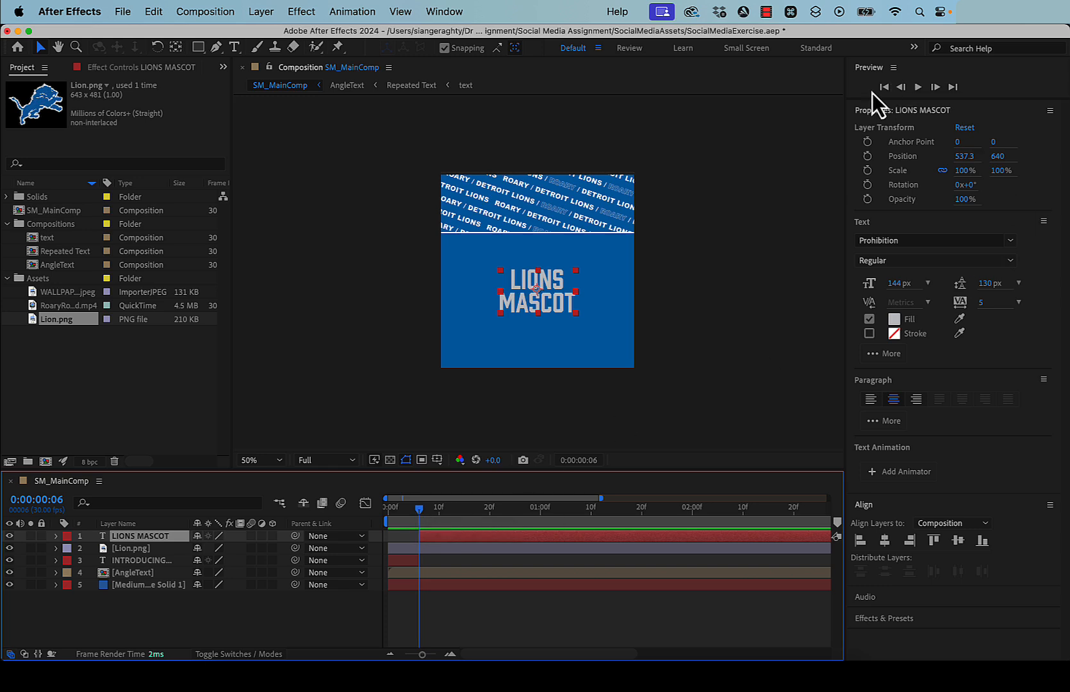
# Keyframe the LIONS MASCOT layer's Scale at 100% on frame 6 and again on frame 9, with the Scale property shown in the timeline
pyautogui.click(868, 171)
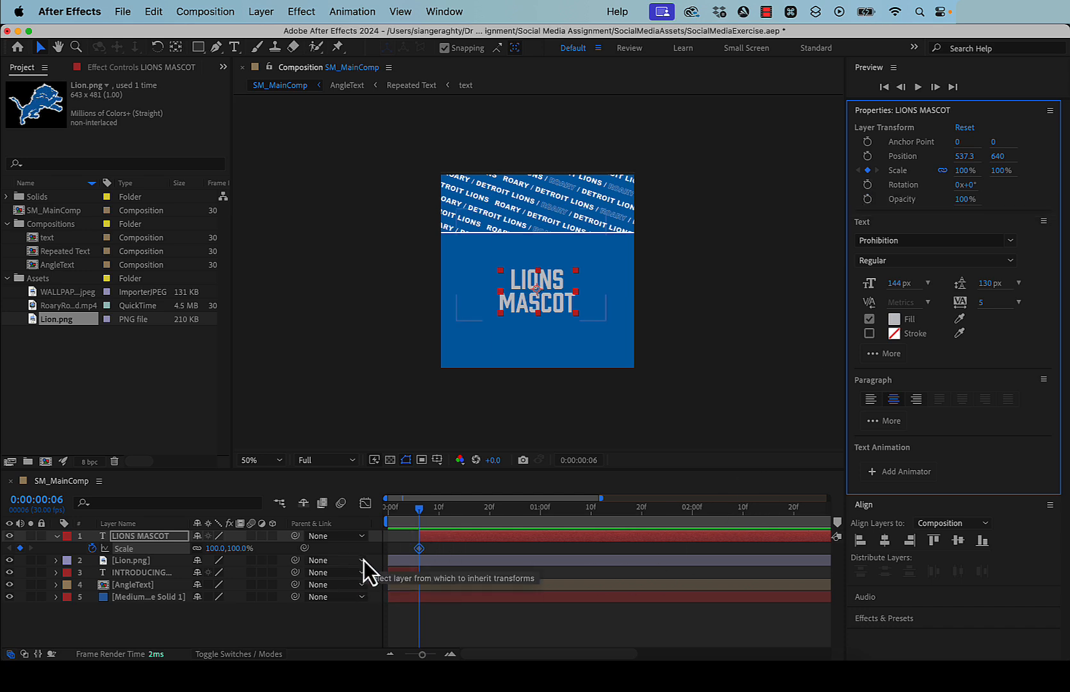
pyautogui.press('s')
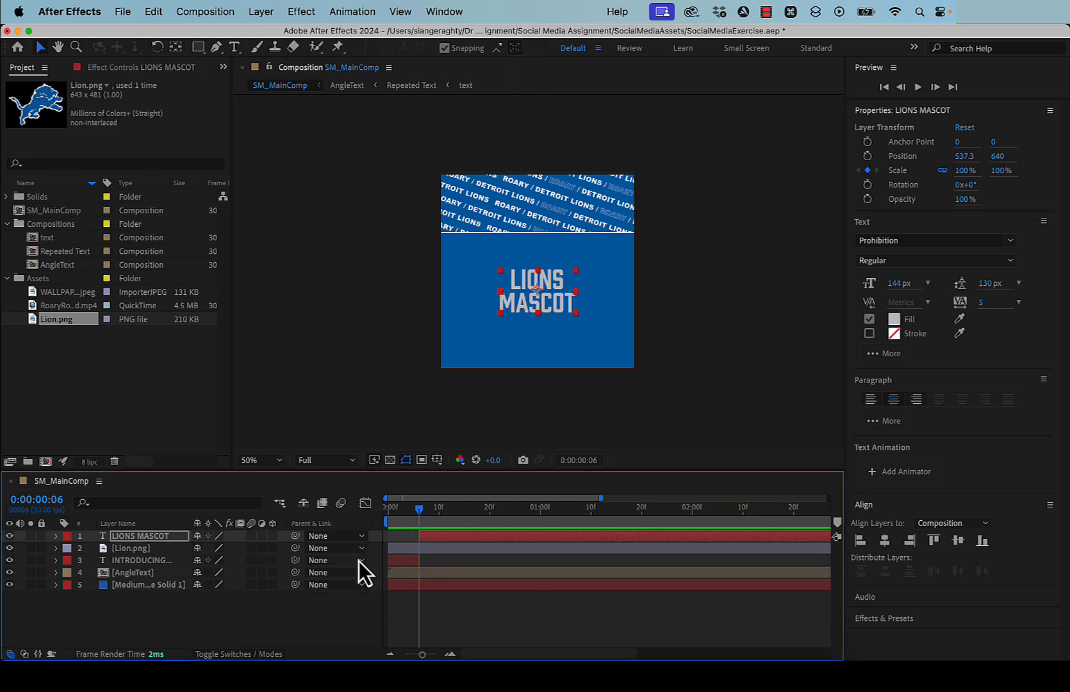
pyautogui.press('s')
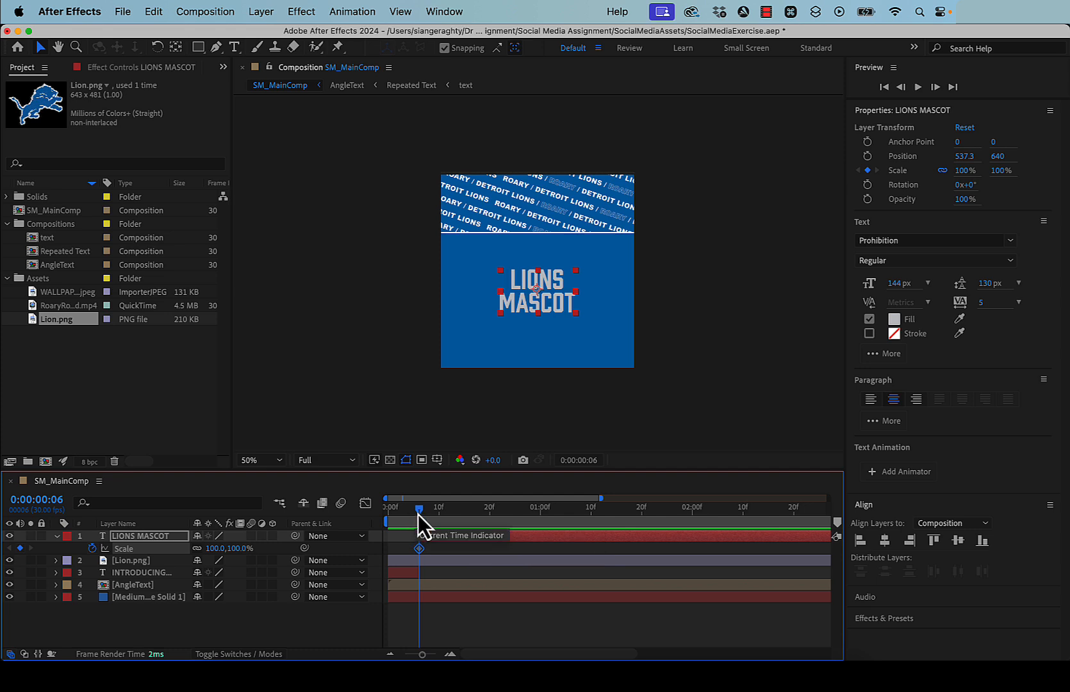
pyautogui.moveTo(418, 514); pyautogui.dragTo(436, 516)
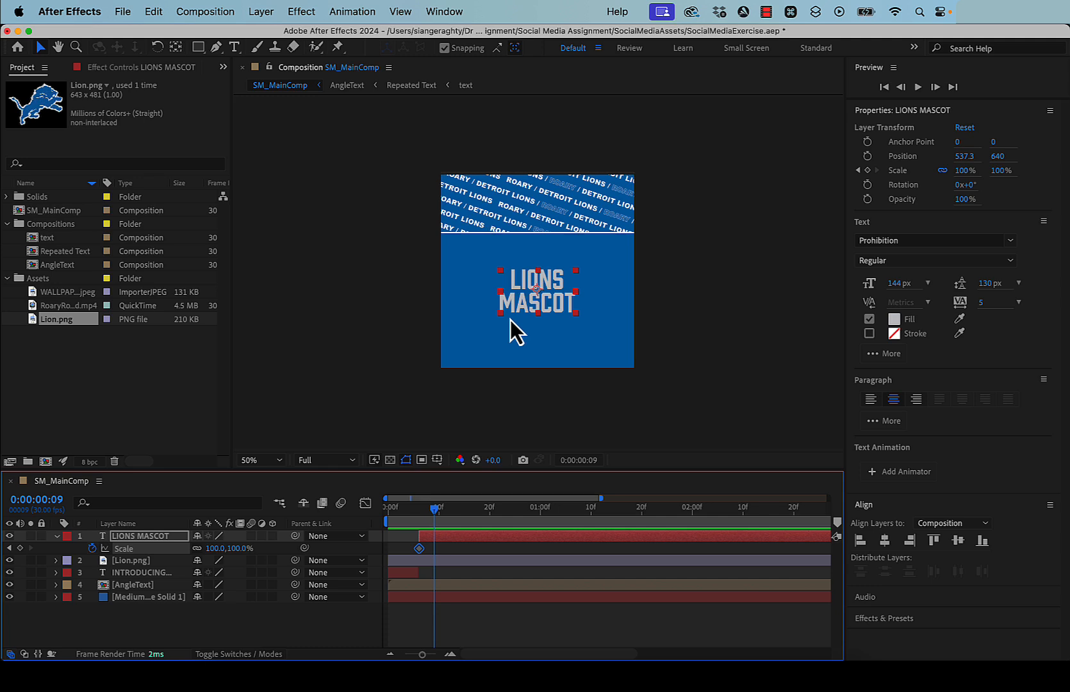
pyautogui.click(20, 549)
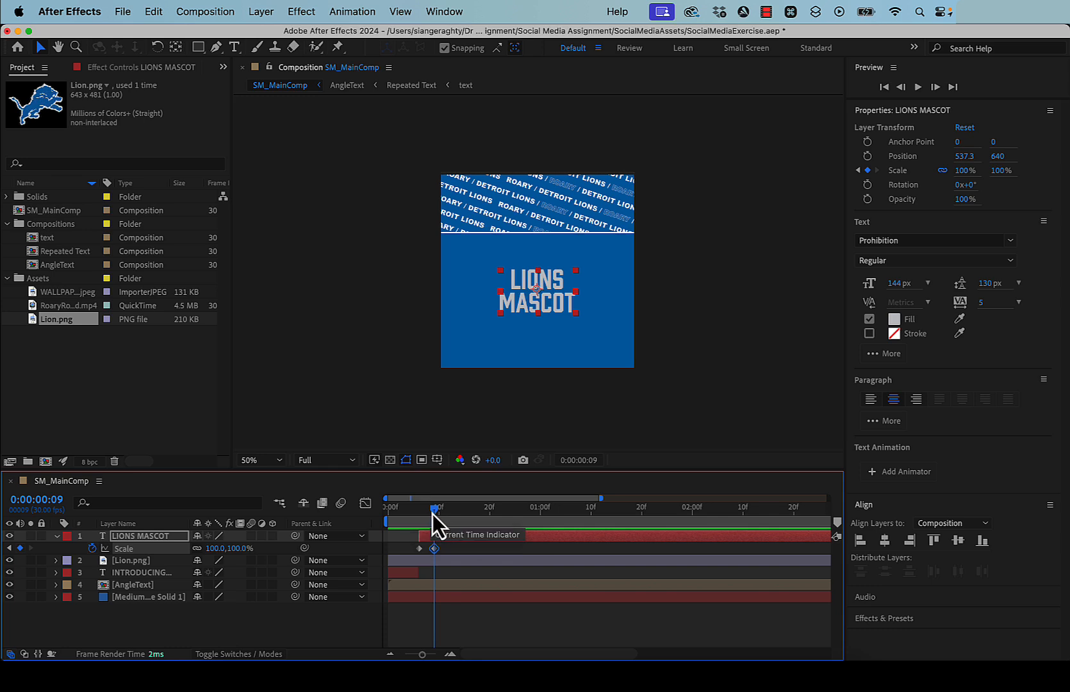
# Keyframe the LIONS MASCOT layer's Scale at 150% on frame 11
pyautogui.moveTo(432, 514)
pyautogui.mouseDown()
pyautogui.moveTo(415, 519)
pyautogui.moveTo(445, 516)
pyautogui.moveTo(432, 519)
pyautogui.mouseUp()
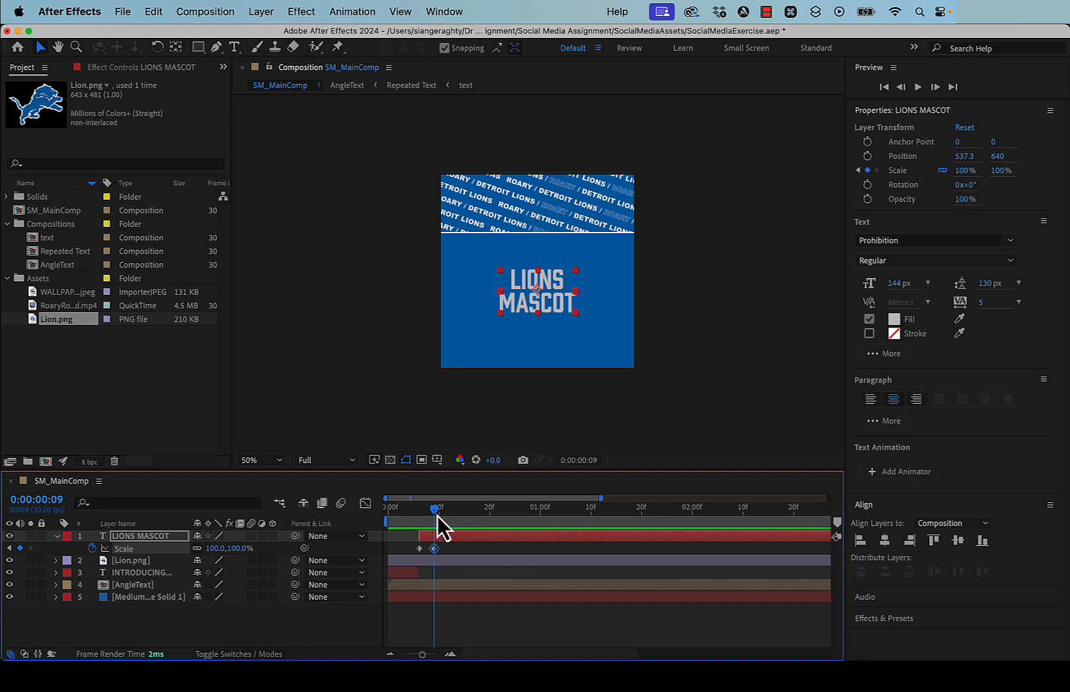
pyautogui.click(439, 509)
pyautogui.moveTo(443, 510); pyautogui.dragTo(444, 512)
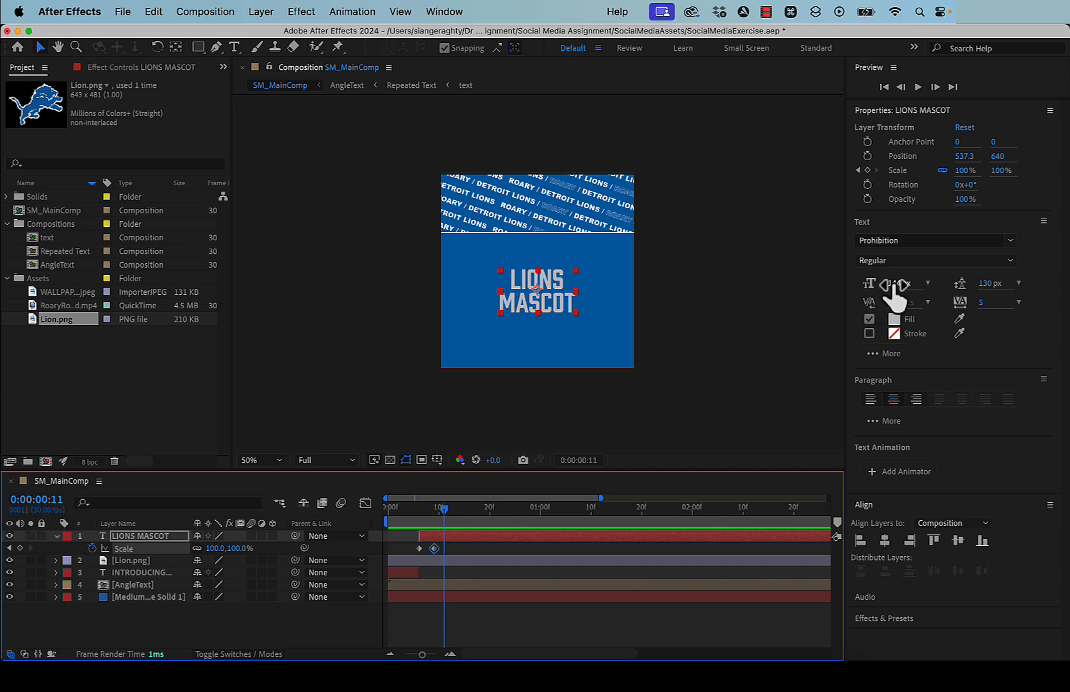
pyautogui.click(964, 170)
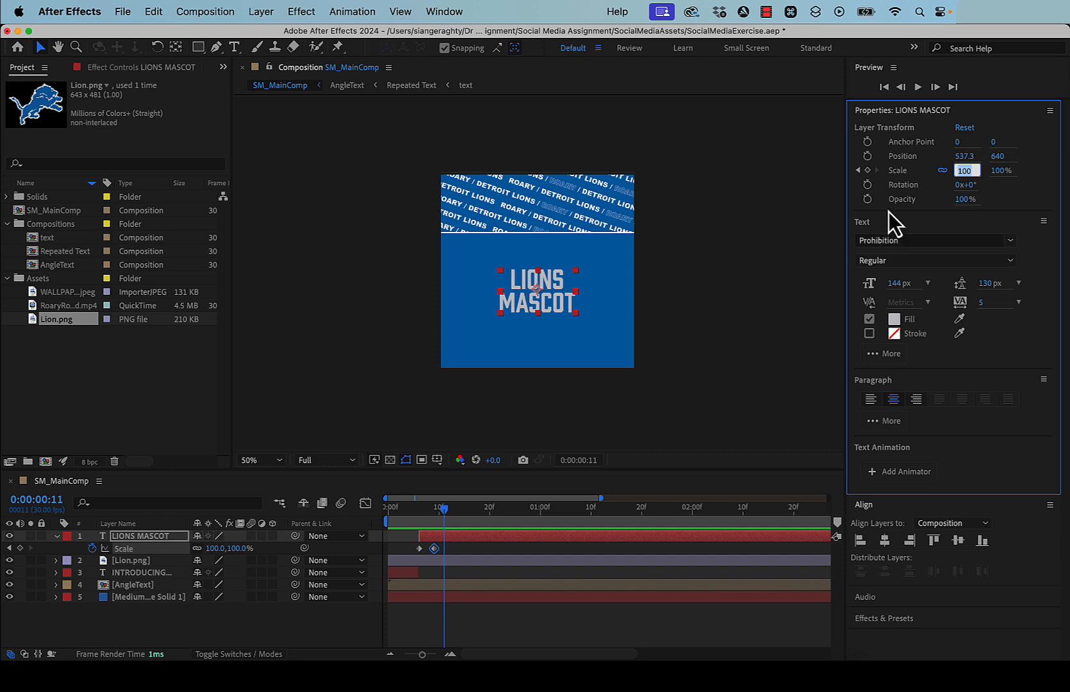
pyautogui.write('150')
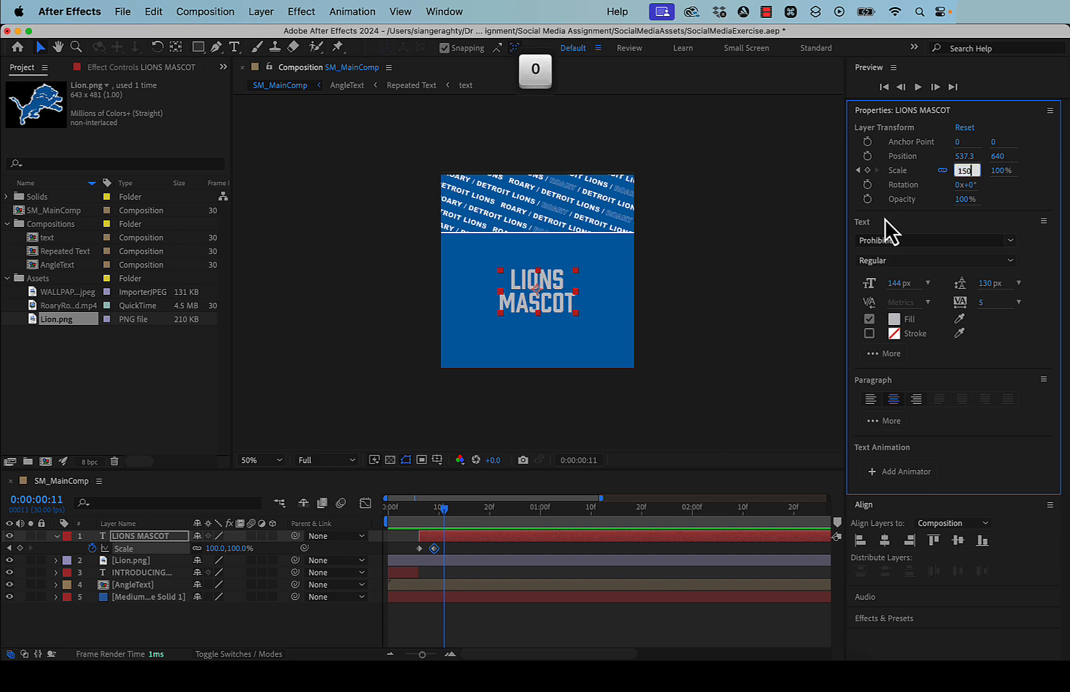
pyautogui.press('Return')
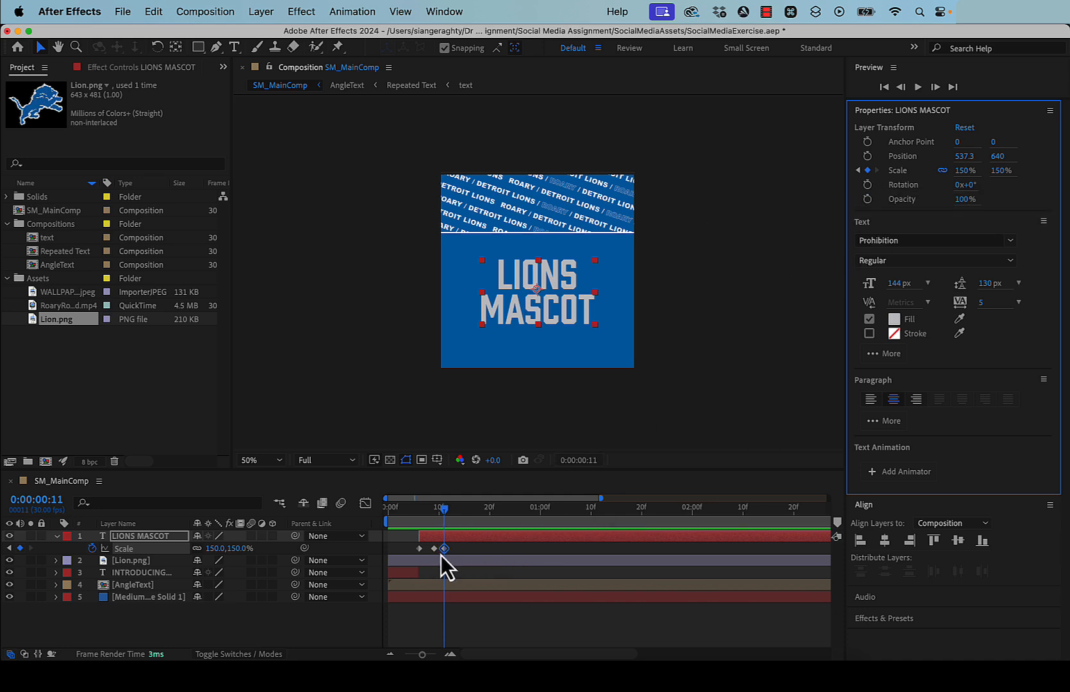
# Add a Scale keyframe of 225% to the LIONS MASCOT layer on frame 18
pyautogui.click(444, 513)
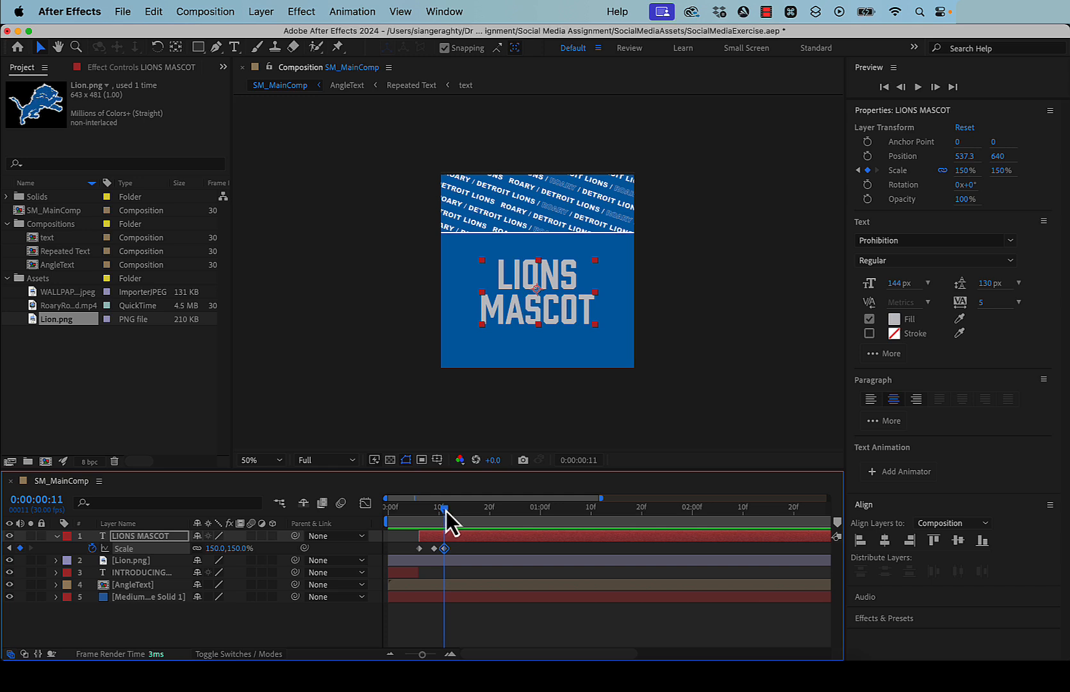
pyautogui.moveTo(445, 511); pyautogui.dragTo(480, 511)
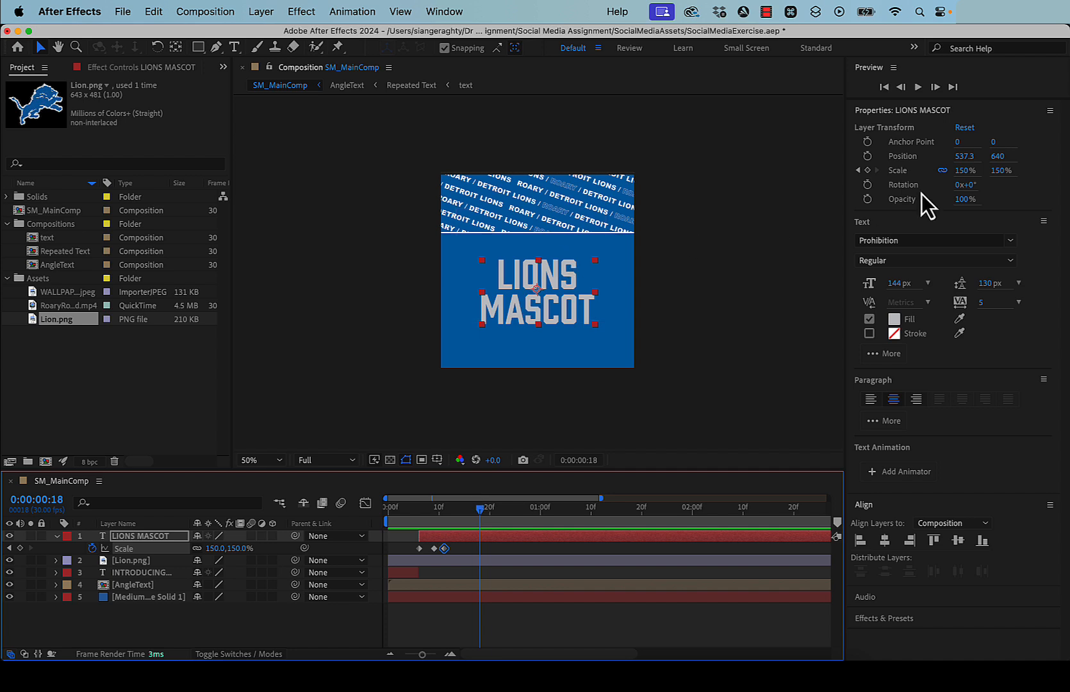
pyautogui.click(963, 172)
pyautogui.write('225')
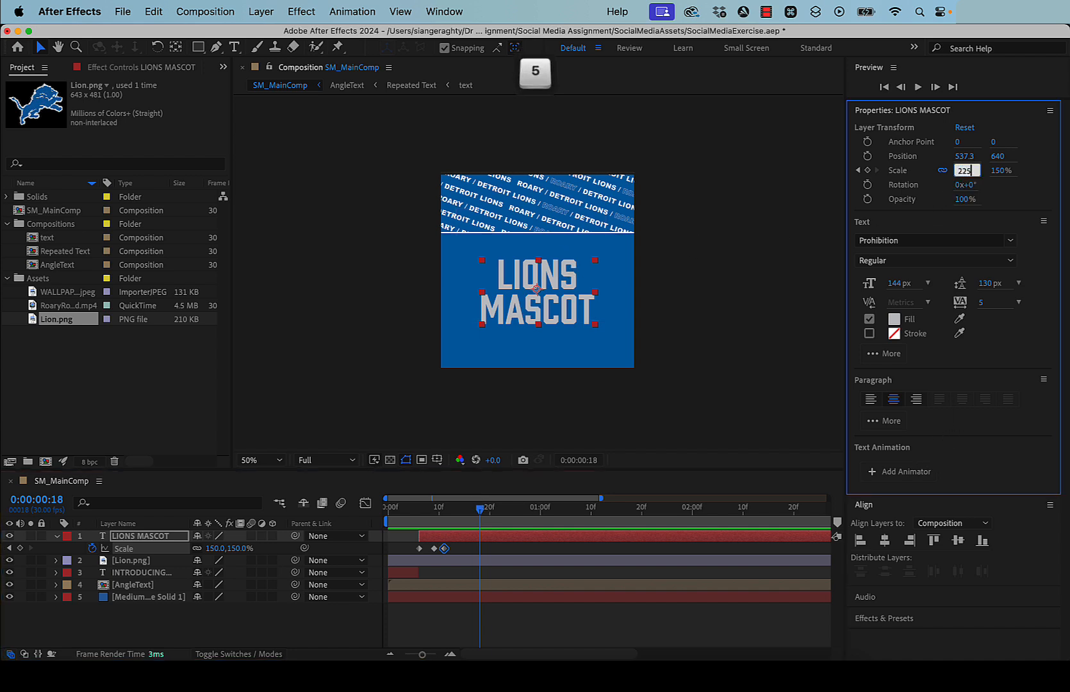
pyautogui.press('Return')
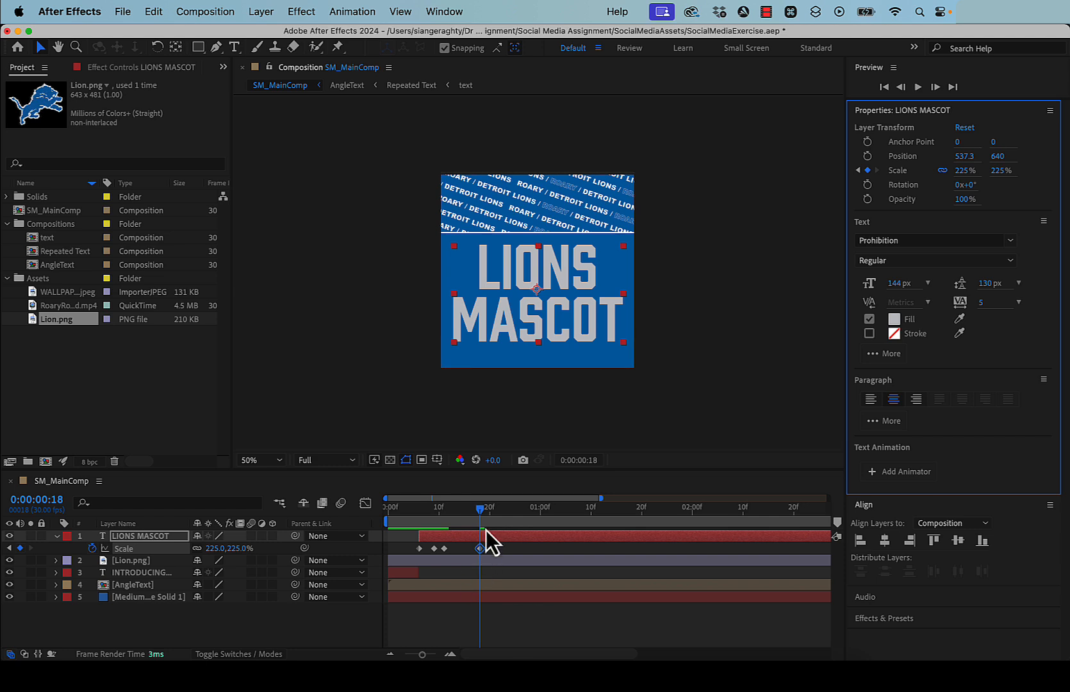
# Preview the composition from frame 0 and scrub through the LIONS MASCOT scale animation up to frame 17
pyautogui.click(482, 510)
pyautogui.moveTo(482, 511); pyautogui.dragTo(387, 525)
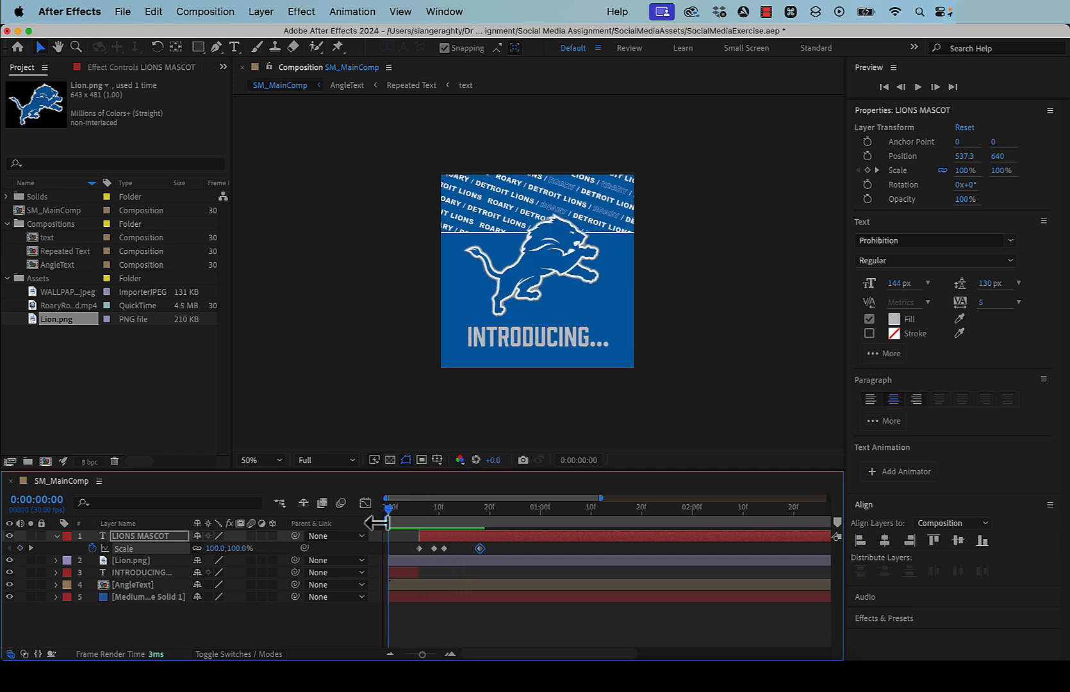
pyautogui.press('space')
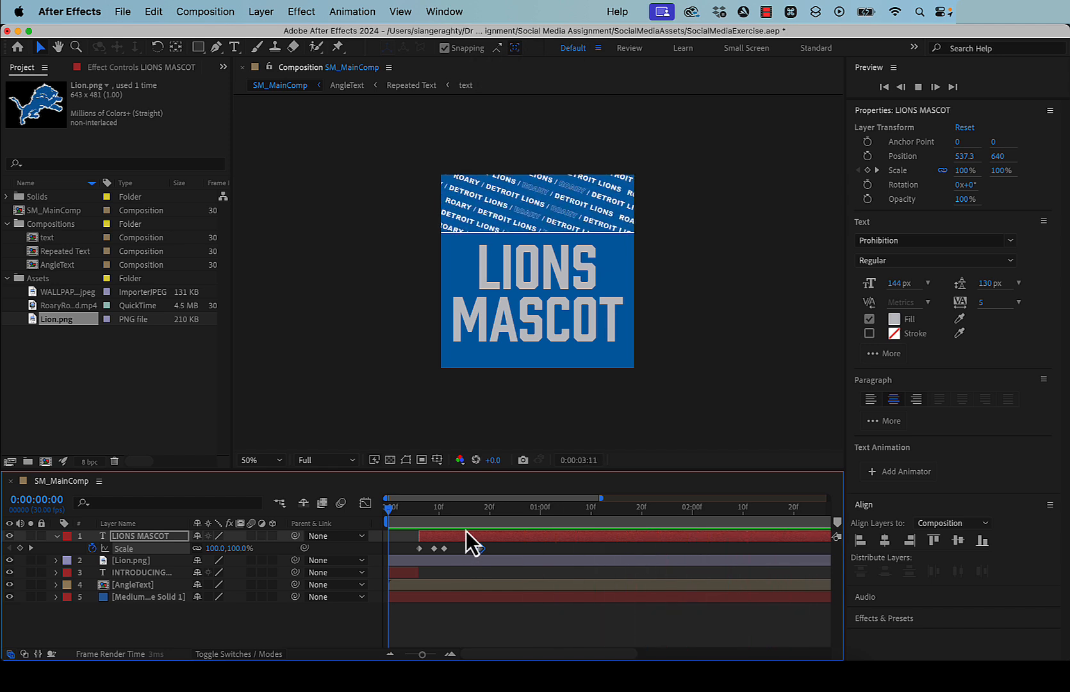
pyautogui.click(442, 522)
pyautogui.moveTo(443, 522); pyautogui.dragTo(473, 522)
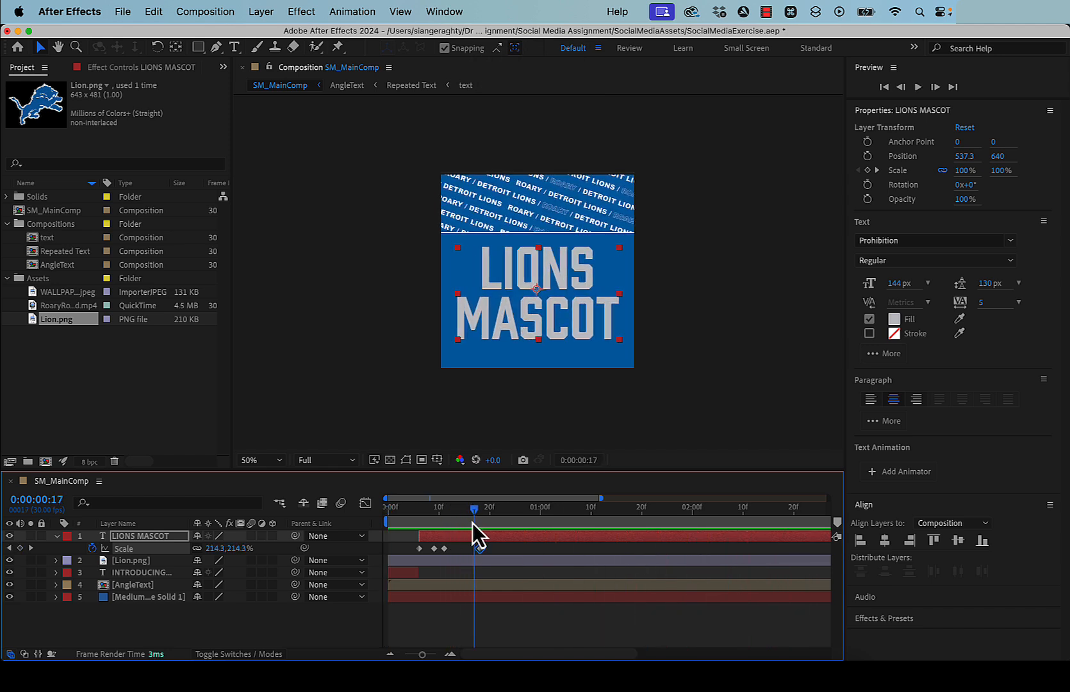